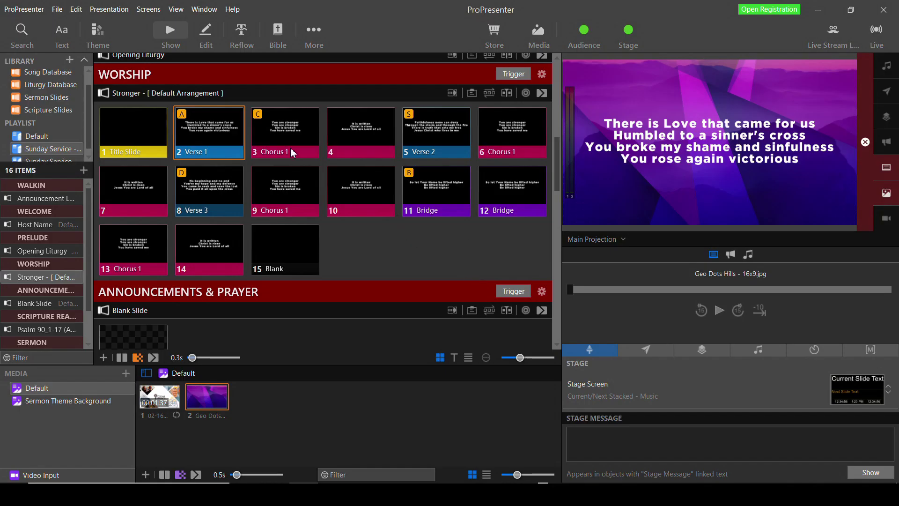
Add a second audience screen on the Lontium Semi output in the screen configuration and name it Video Overlay
{"action": "left_click", "coordinate": [148, 10]}
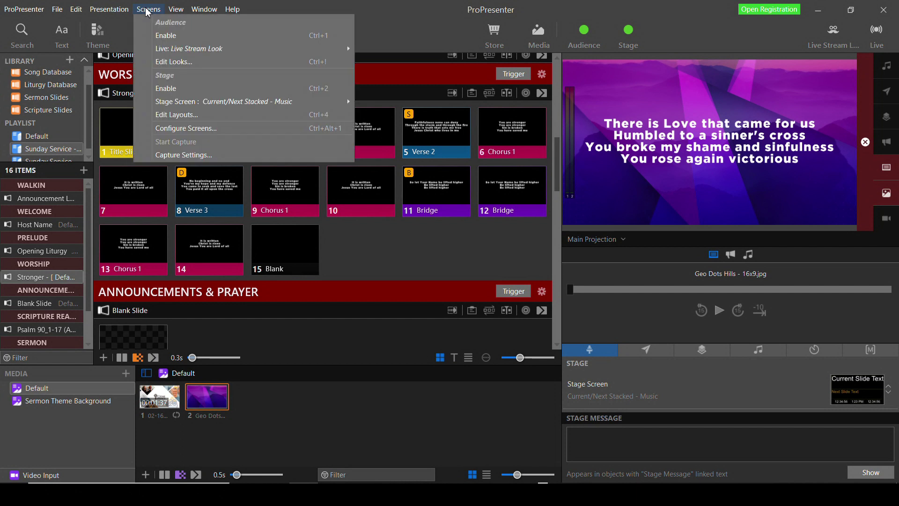
{"action": "left_click", "coordinate": [180, 129]}
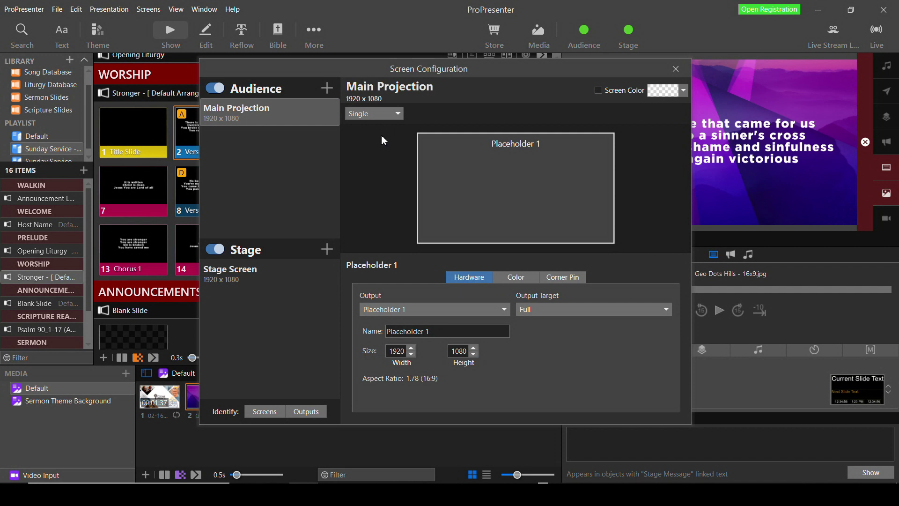
{"action": "left_click", "coordinate": [327, 88]}
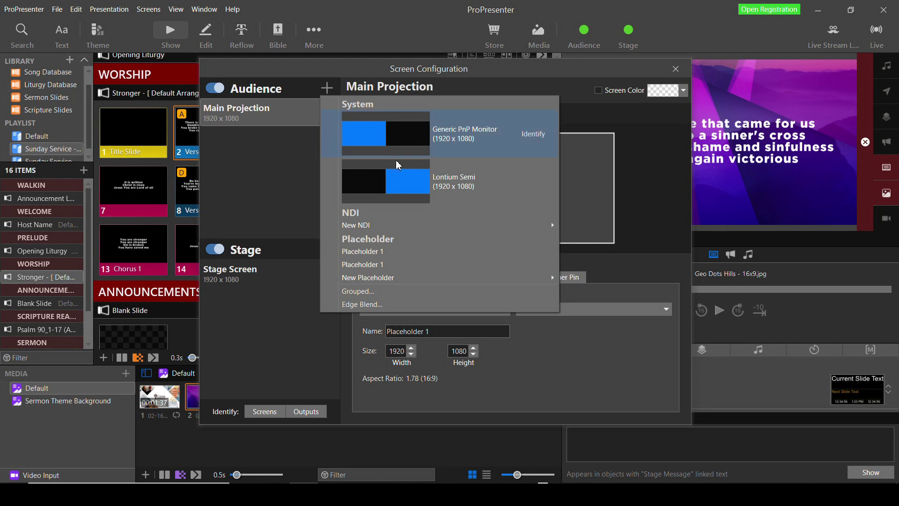
{"action": "left_click", "coordinate": [408, 184]}
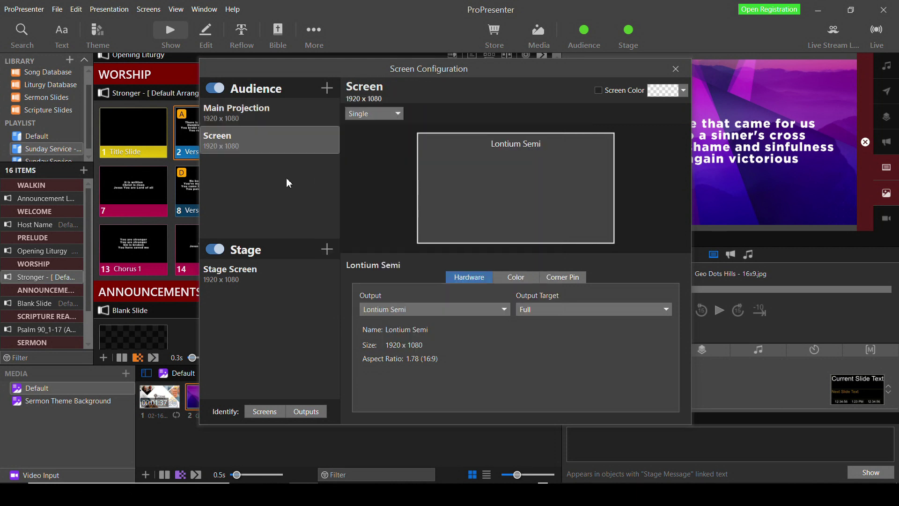
{"action": "double_click", "coordinate": [234, 148]}
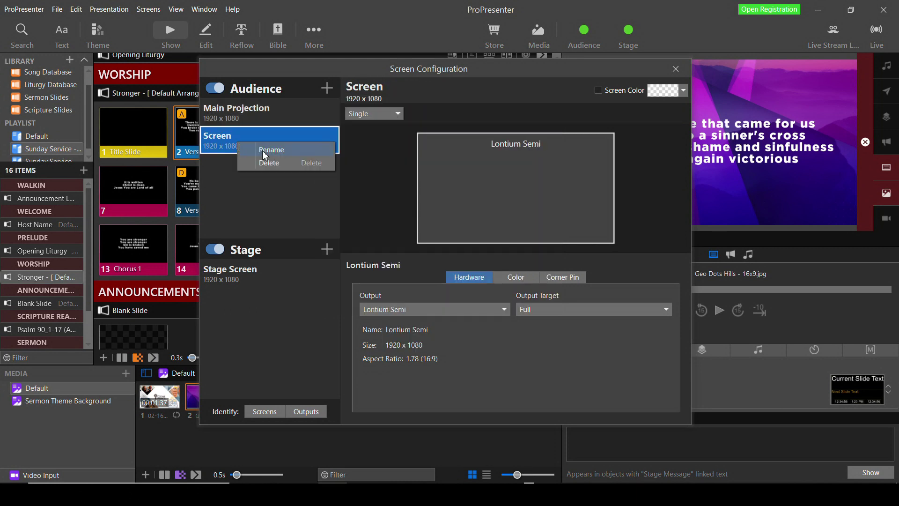
{"action": "type", "text": "Video Overlay"}
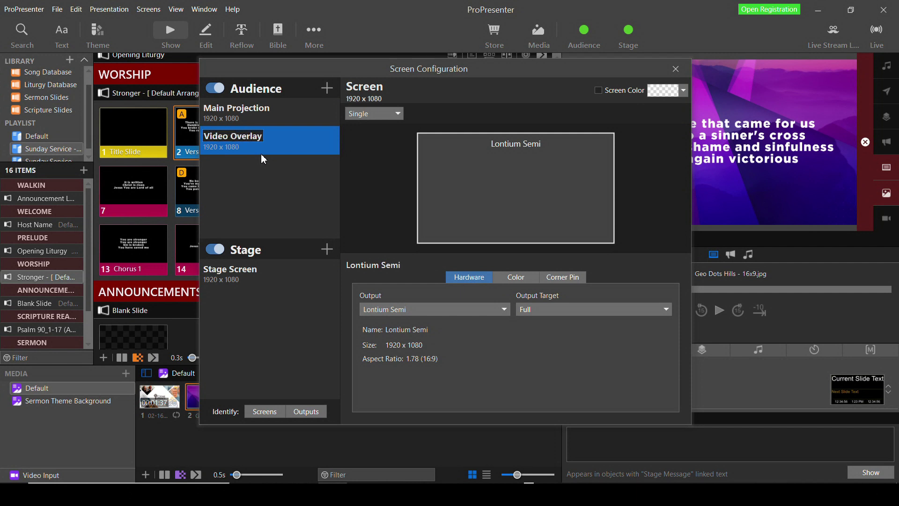
{"action": "key", "text": "Return"}
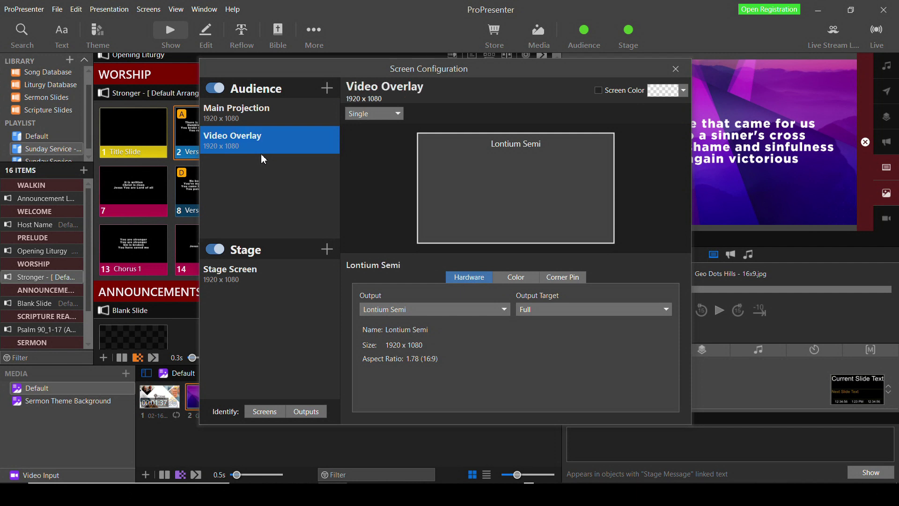
{"action": "left_click", "coordinate": [461, 313]}
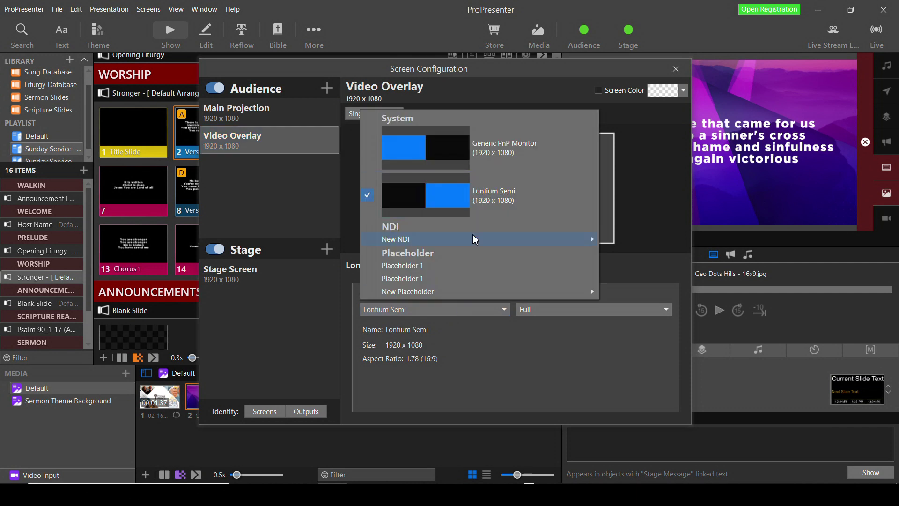
{"action": "left_click", "coordinate": [490, 363]}
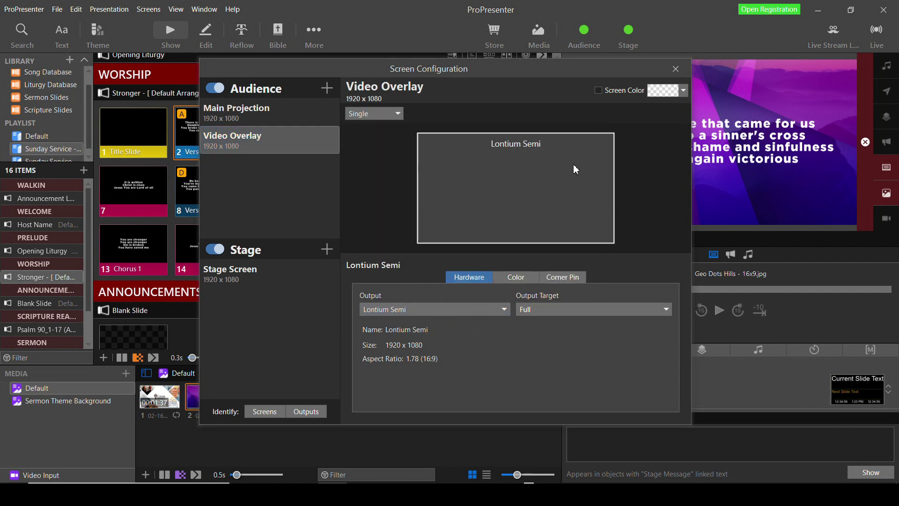
{"action": "left_click", "coordinate": [676, 68]}
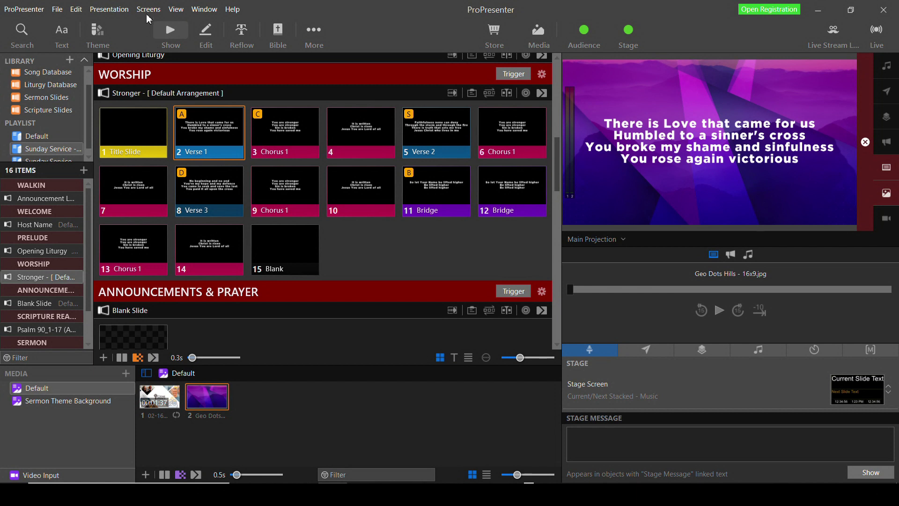
In the Live Stream Look, assign the Purple Background Lower third theme to the Video Overlay screen's presentation layer
{"action": "left_click", "coordinate": [149, 10]}
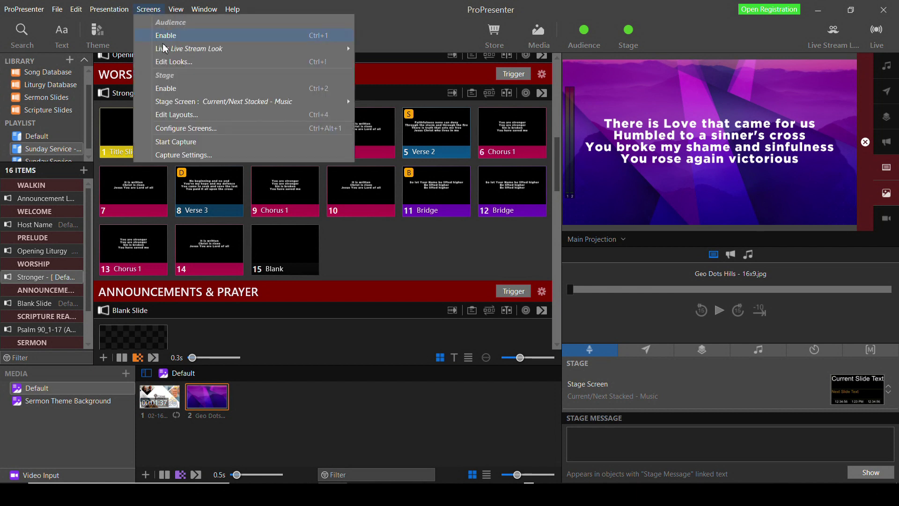
{"action": "left_click", "coordinate": [172, 62]}
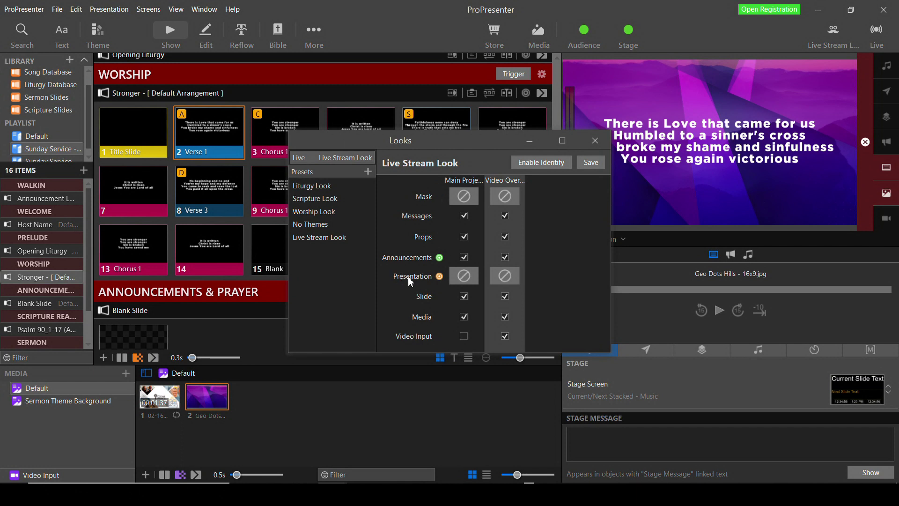
{"action": "left_click", "coordinate": [505, 276]}
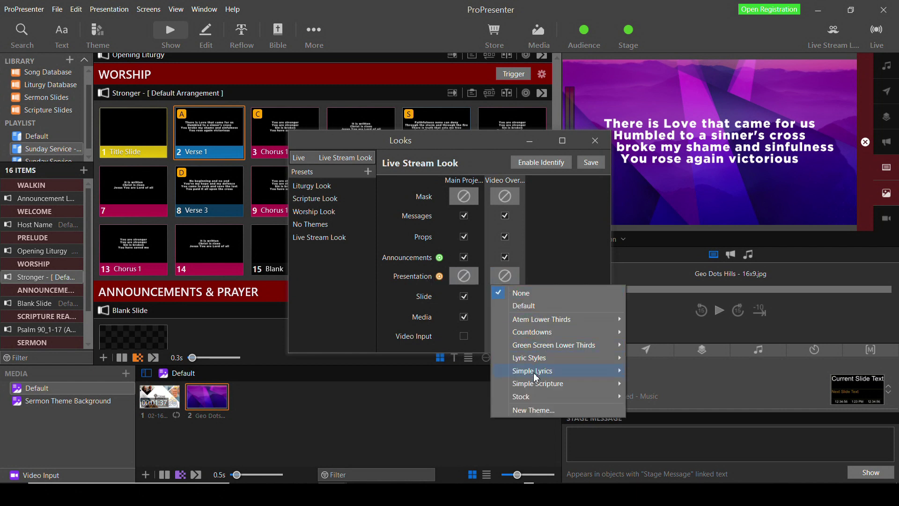
{"action": "mouse_move", "coordinate": [535, 376]}
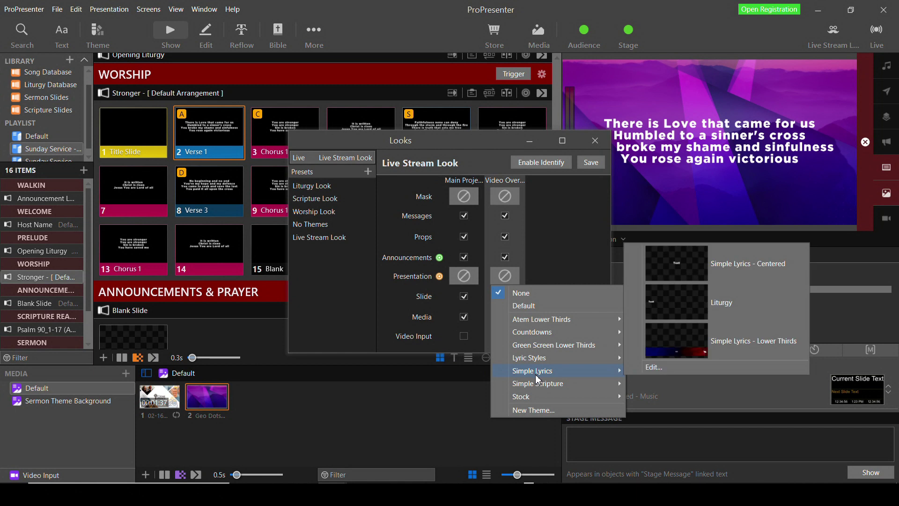
{"action": "mouse_move", "coordinate": [538, 350]}
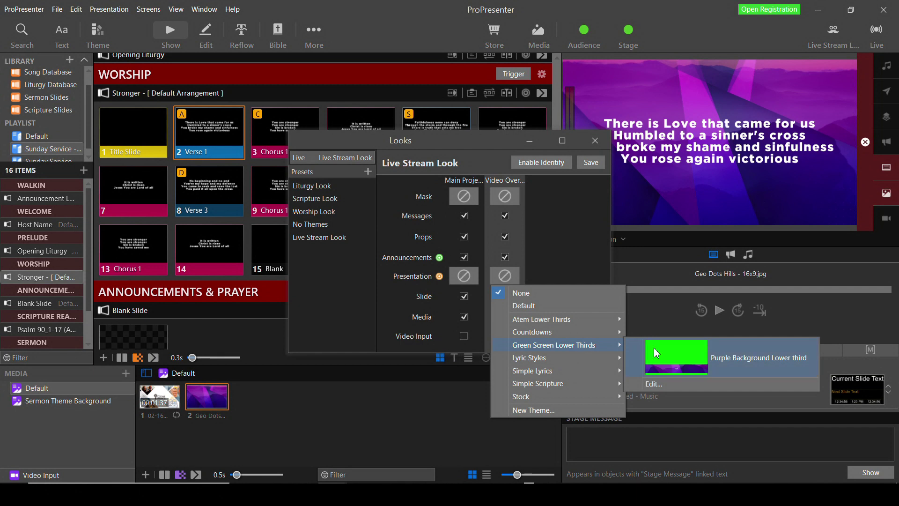
{"action": "left_click", "coordinate": [700, 361]}
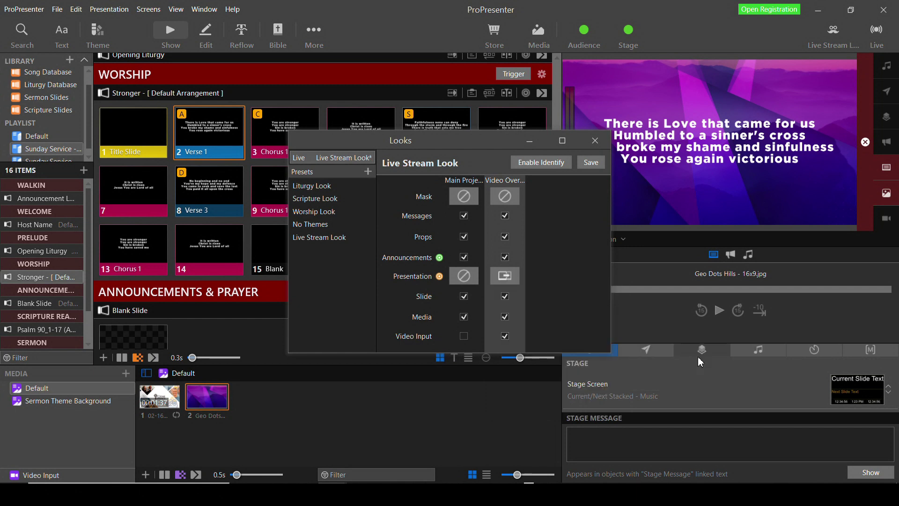
{"action": "left_click", "coordinate": [595, 140]}
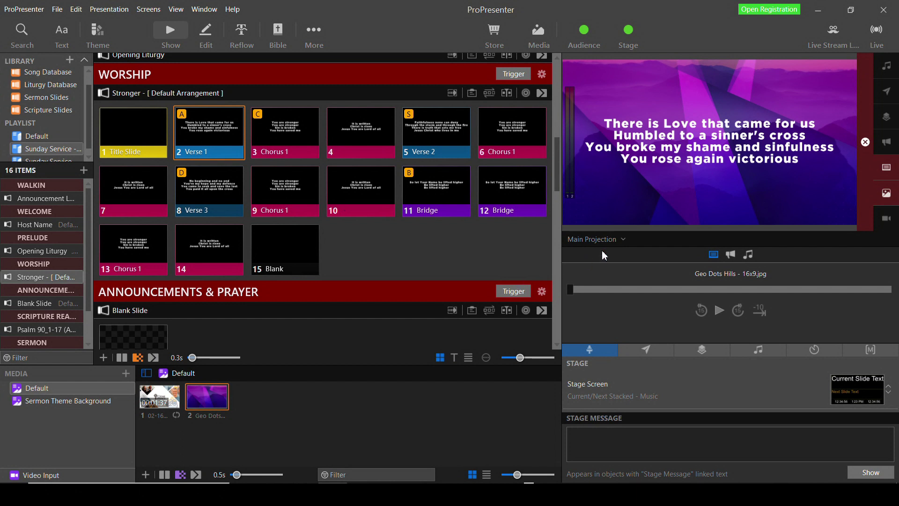
Preview the Video Overlay output and return the preview to Main Projection
{"action": "left_click", "coordinate": [623, 240]}
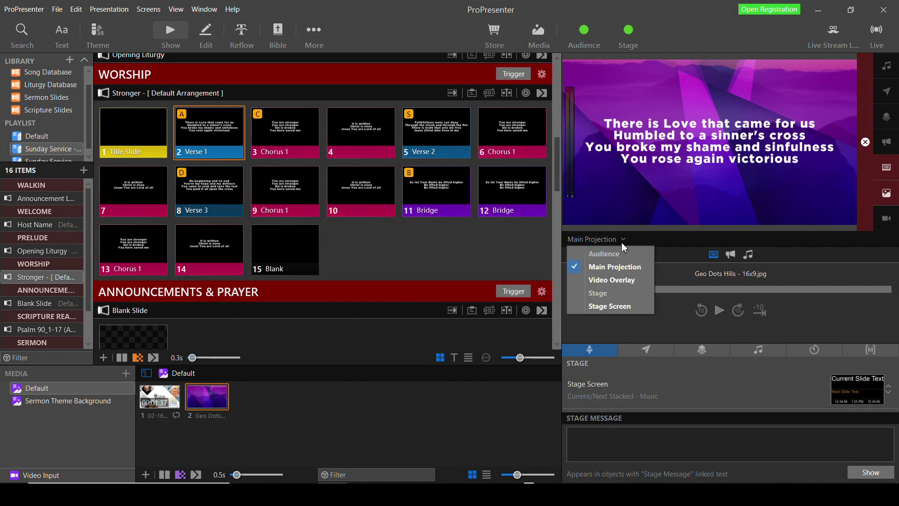
{"action": "left_click", "coordinate": [611, 280]}
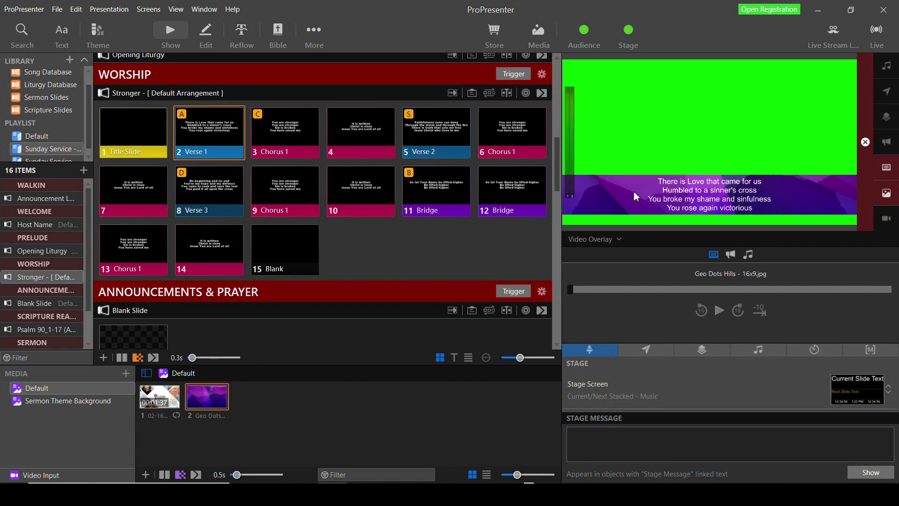
{"action": "left_click", "coordinate": [618, 240]}
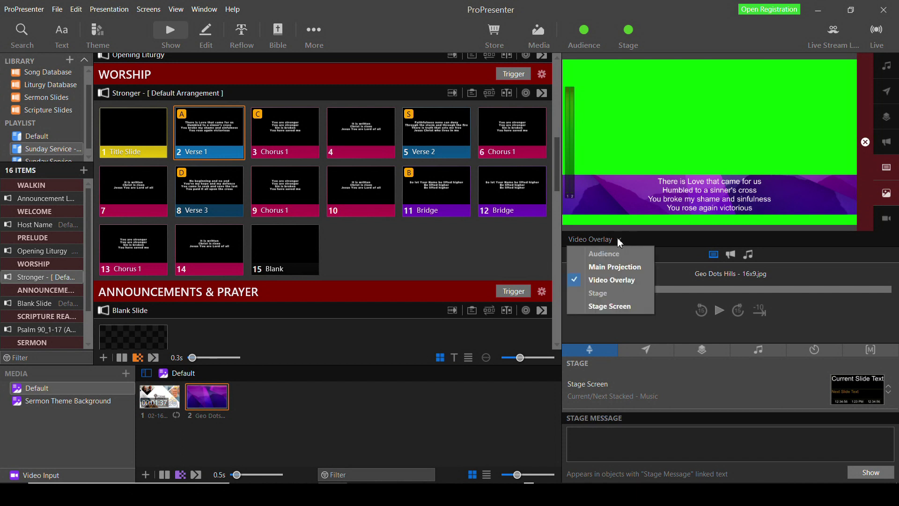
{"action": "left_click", "coordinate": [616, 271]}
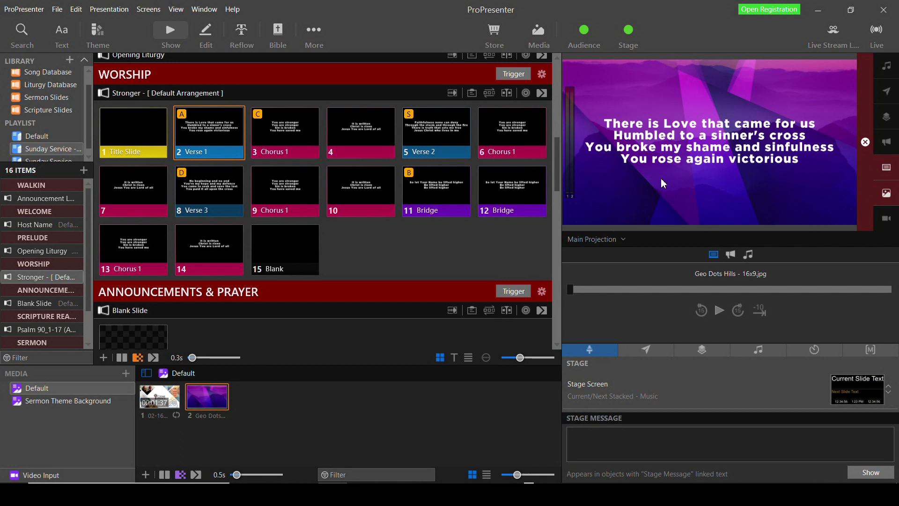
Add a new template slide to the Green Screen Lower Thirds theme and insert a rectangle shape on it
{"action": "left_click", "coordinate": [313, 29]}
{"action": "left_click", "coordinate": [330, 70]}
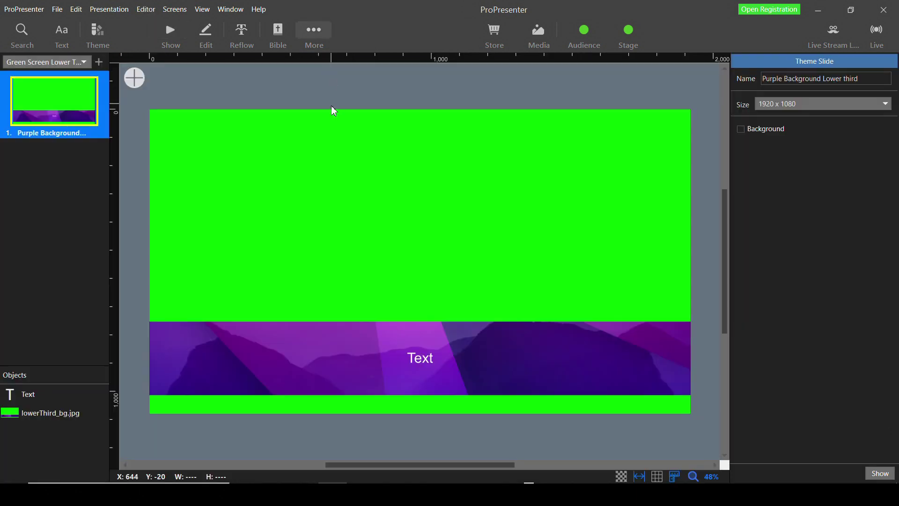
{"action": "left_click", "coordinate": [98, 62]}
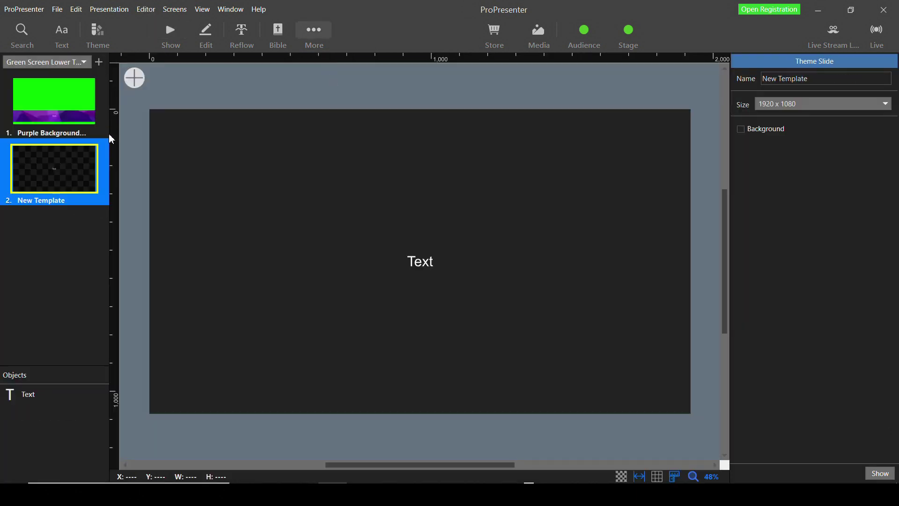
{"action": "left_click", "coordinate": [132, 85]}
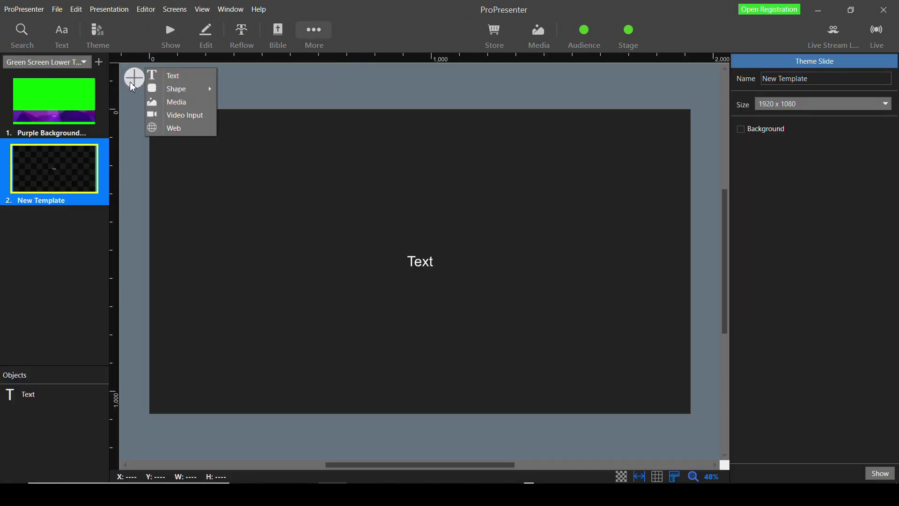
{"action": "mouse_move", "coordinate": [174, 89]}
{"action": "left_click", "coordinate": [243, 90]}
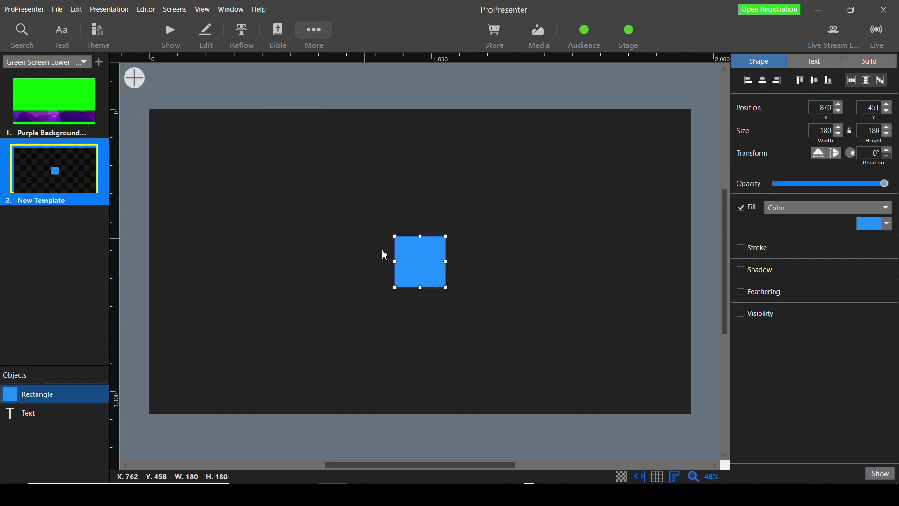
Resize the rectangle to cover the whole 1920 x 1080 slide, fill it with bright green and return to Show mode
{"action": "left_click_drag", "start_coordinate": [423, 274], "coordinate": [692, 414]}
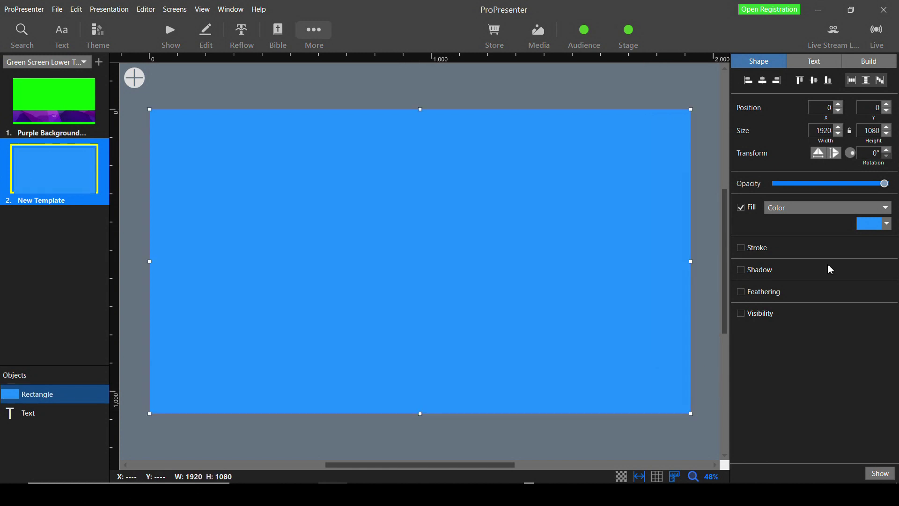
{"action": "left_click", "coordinate": [887, 224]}
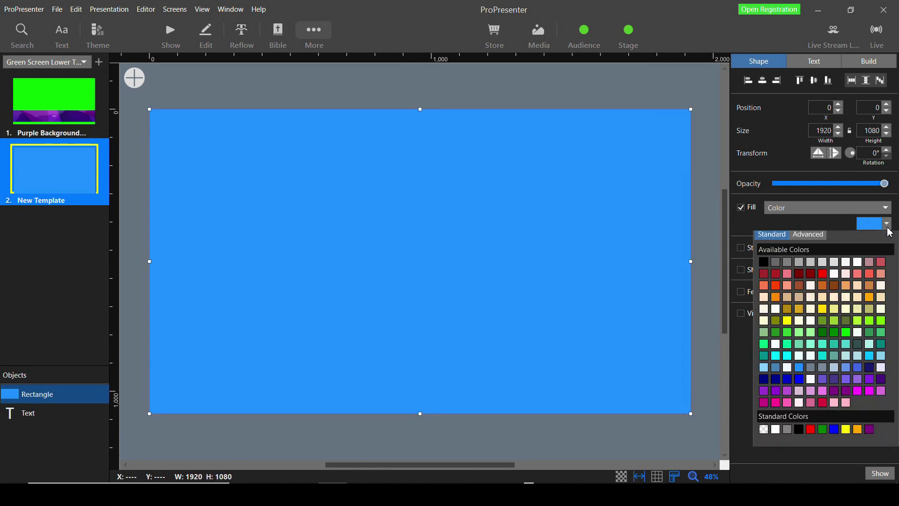
{"action": "left_click", "coordinate": [846, 337]}
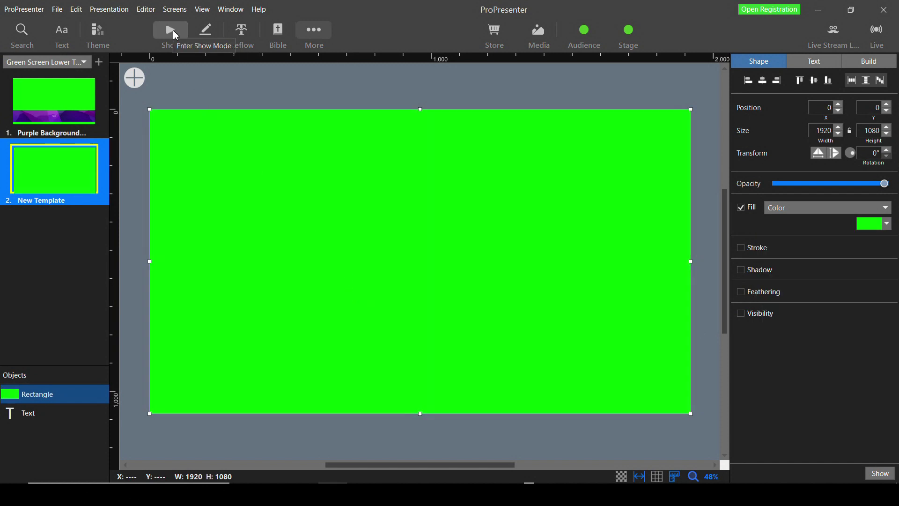
{"action": "left_click", "coordinate": [171, 32]}
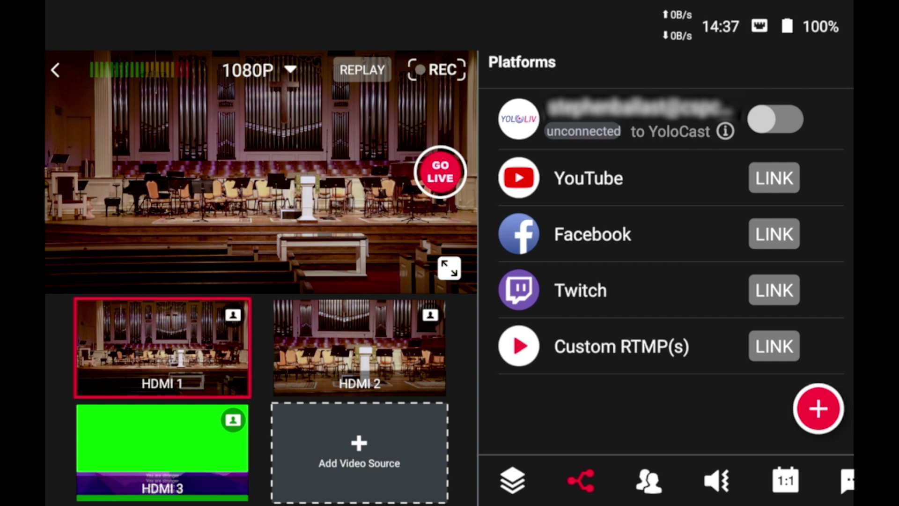
Switch to the YoloLiv streaming device, select the HDMI 3 source and turn on its chroma keying
{"action": "left_click", "coordinate": [162, 450]}
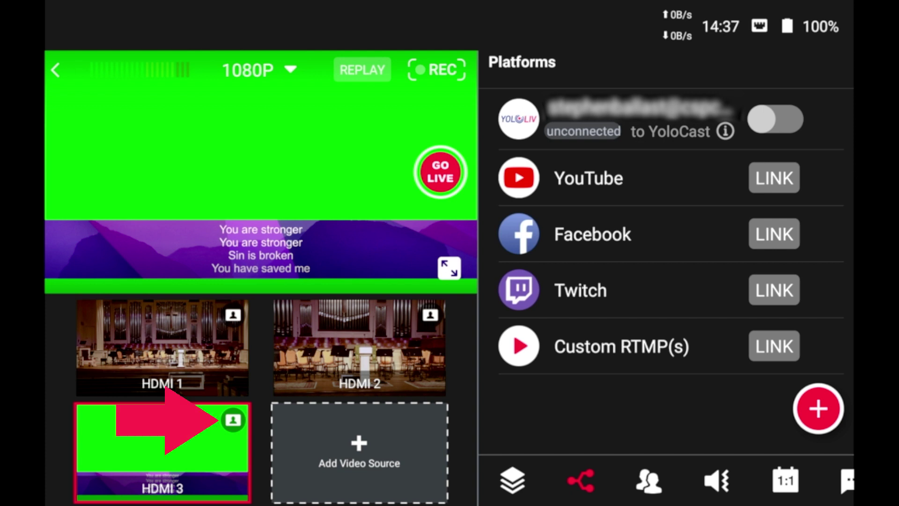
{"action": "left_click", "coordinate": [233, 419]}
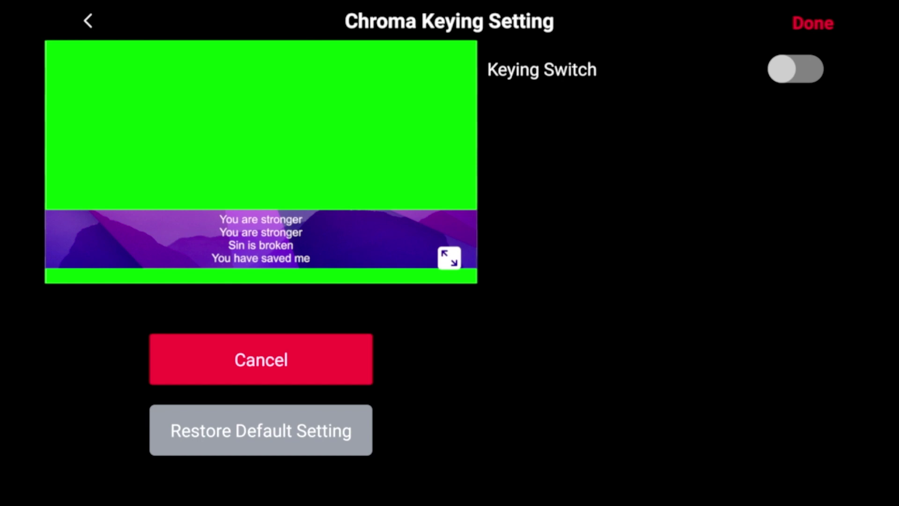
{"action": "left_click", "coordinate": [795, 69]}
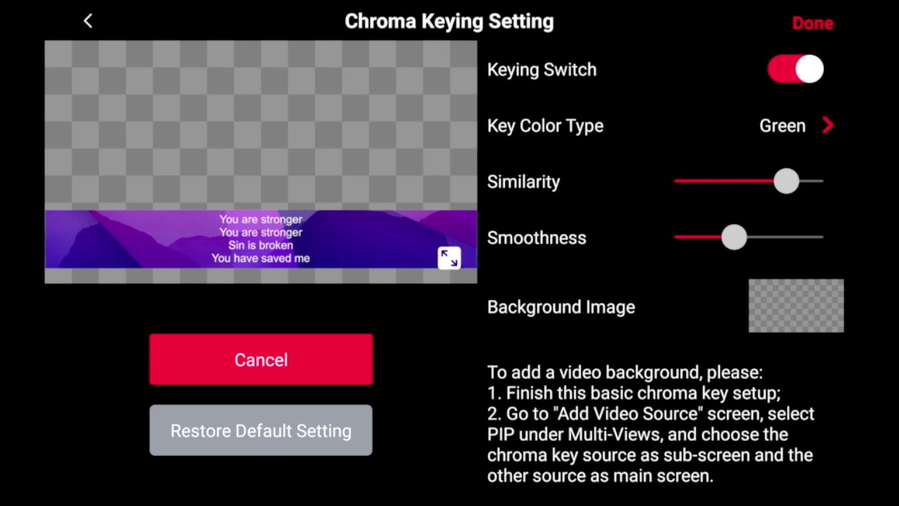
Try Blue as the key color type for the HDMI 3 source and set it back to Green
{"action": "left_click", "coordinate": [796, 125]}
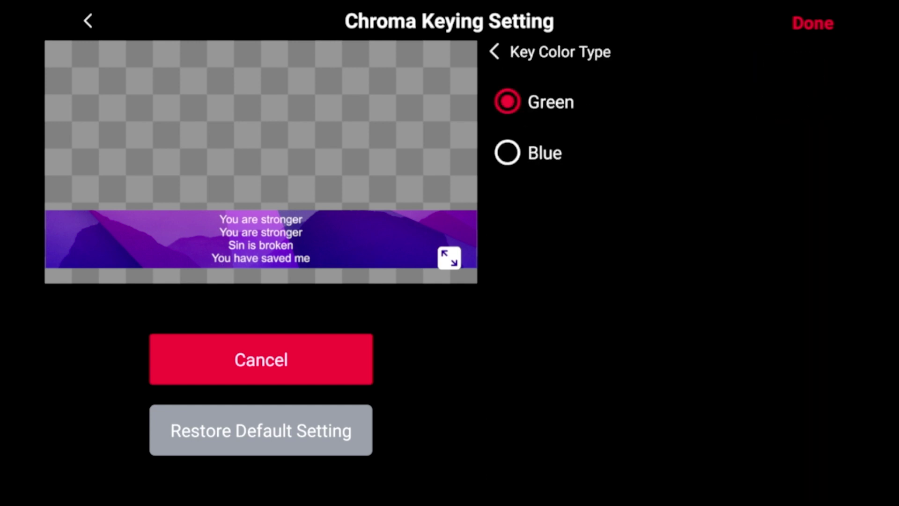
{"action": "left_click", "coordinate": [507, 153]}
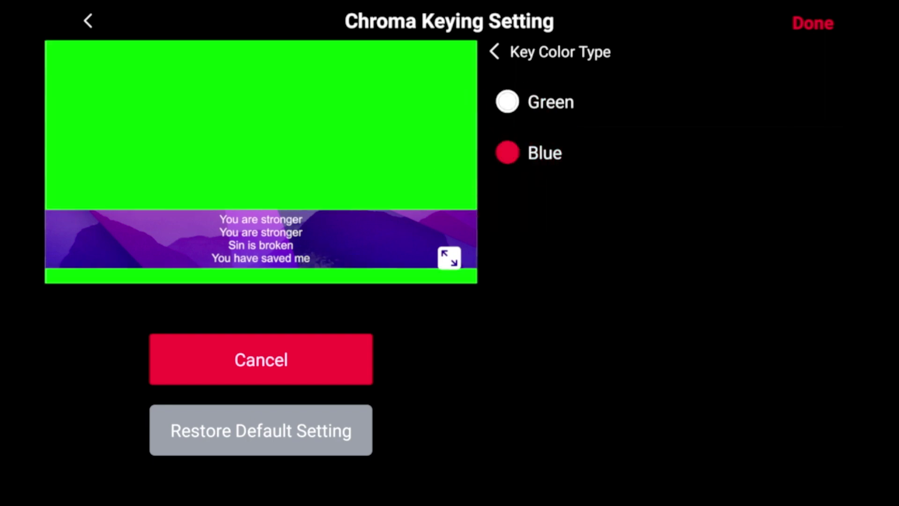
{"action": "left_click", "coordinate": [508, 102]}
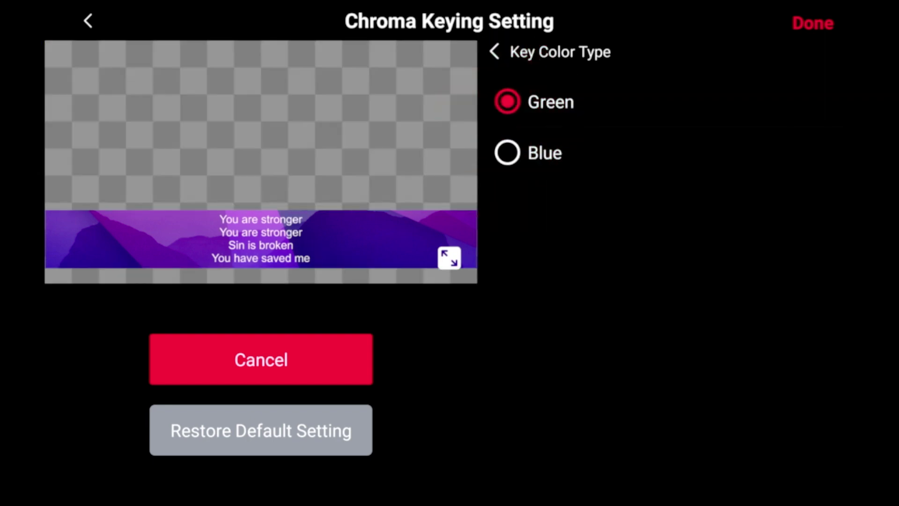
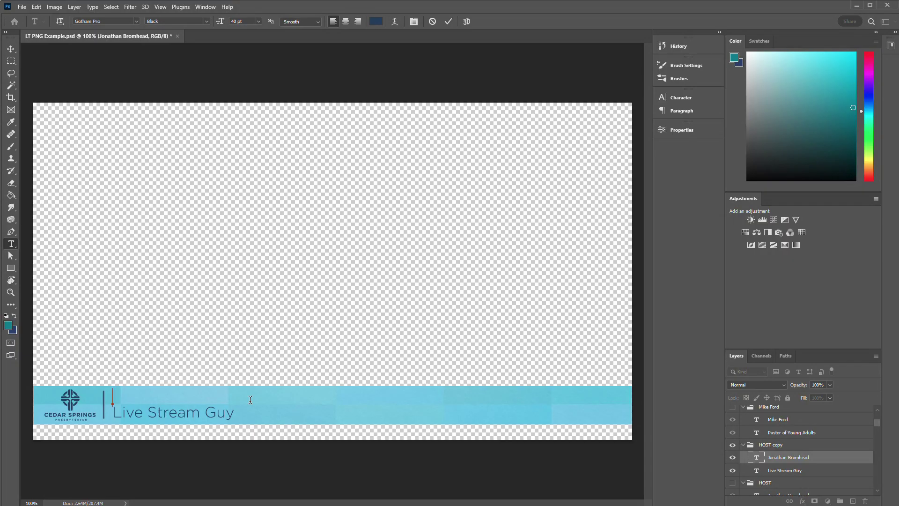
Switch to Photoshop and replace the name text above "Live Stream Guy" on the lower third with the person's full name
{"action": "type", "text": "Stephen Balla"}
{"action": "type", "text": "st"}
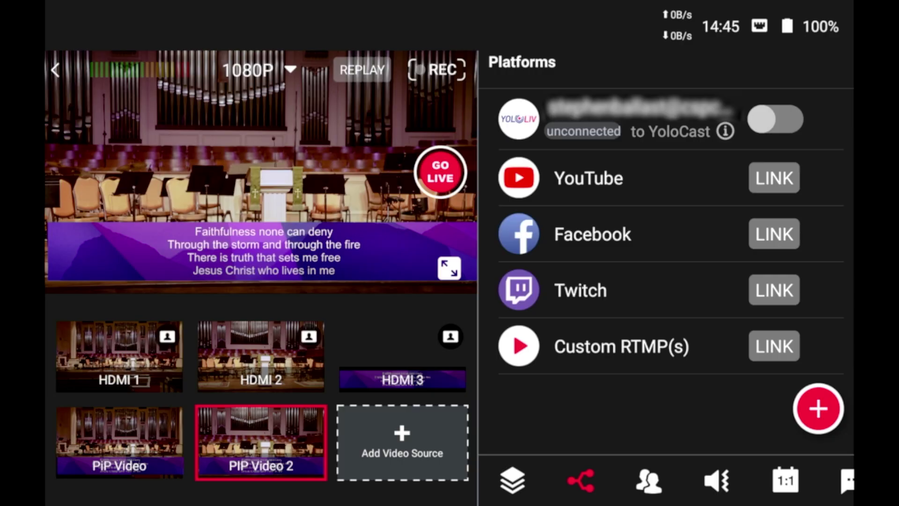
Switch to the YoloLiv device and look at the Lower Thirds option among the new overlay types
{"action": "left_click", "coordinate": [512, 480]}
{"action": "left_click", "coordinate": [818, 408]}
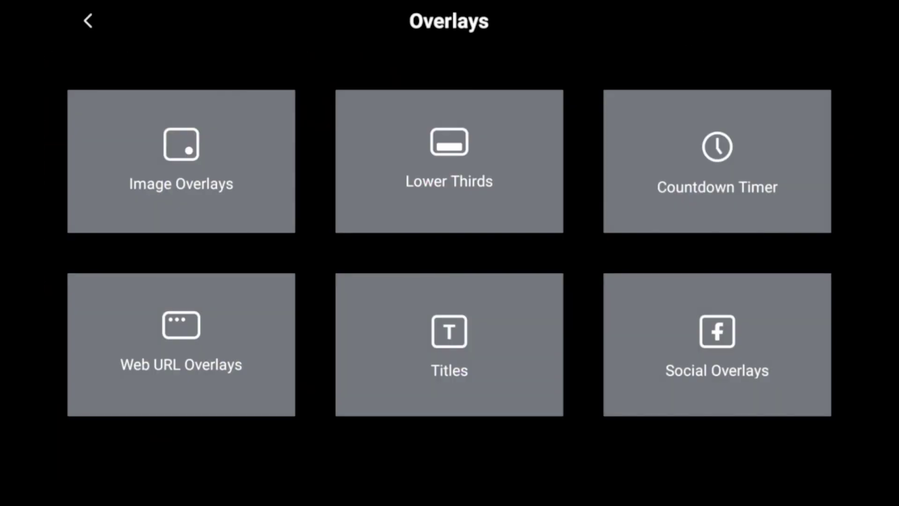
{"action": "left_click", "coordinate": [448, 159]}
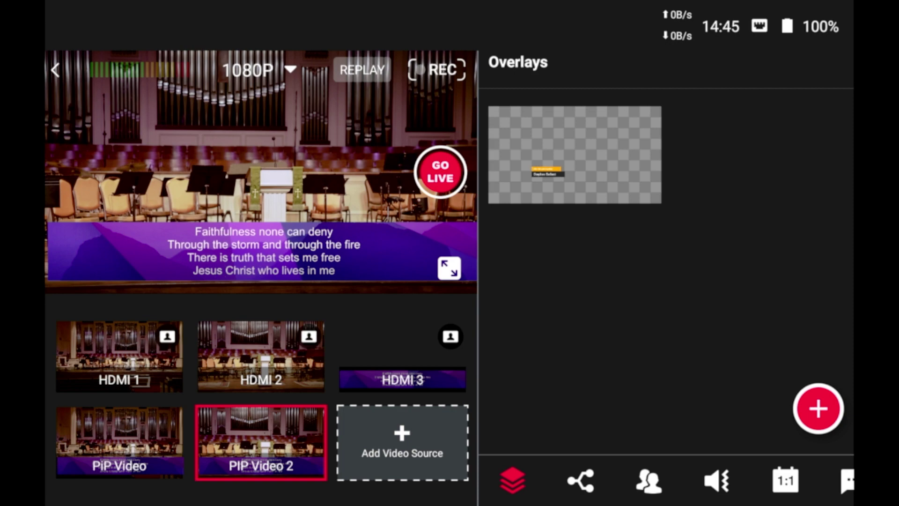
Add the lower-third PNG from the SD card as an image overlay and show it over the HDMI 1 source
{"action": "left_click", "coordinate": [819, 409]}
{"action": "left_click", "coordinate": [177, 159]}
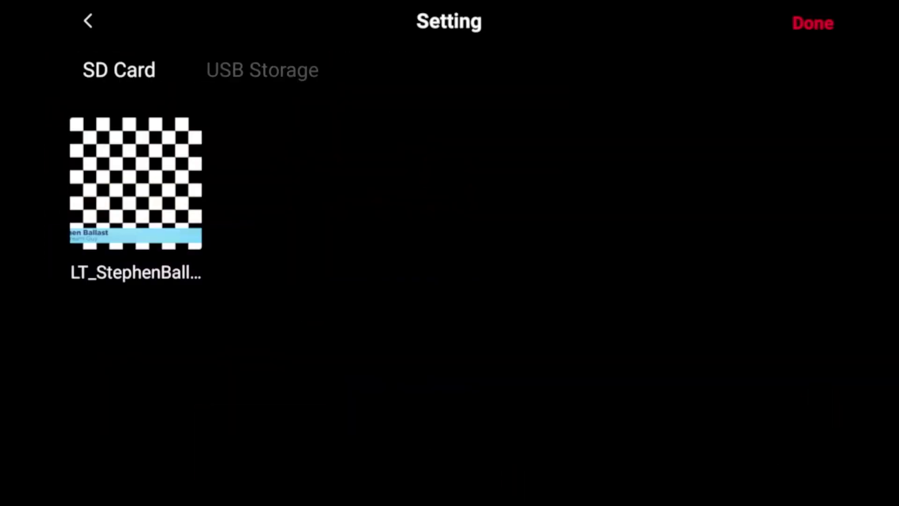
{"action": "left_click", "coordinate": [135, 183]}
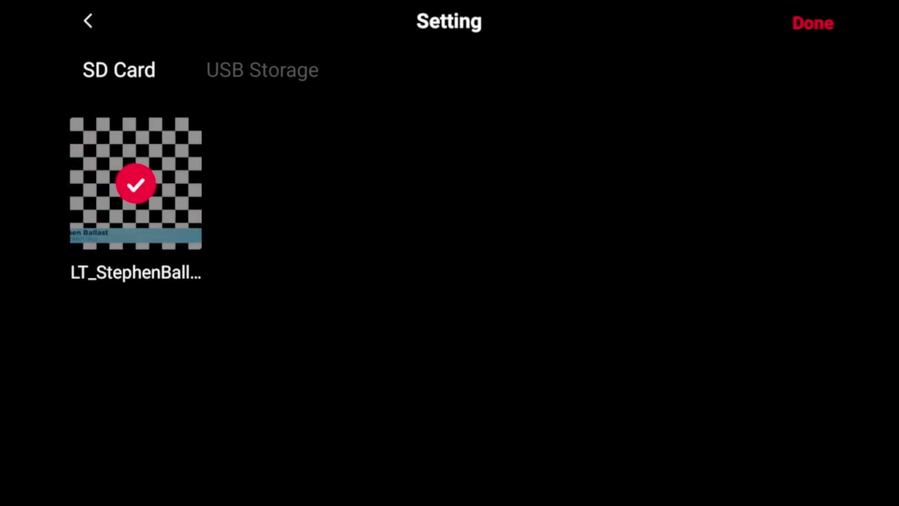
{"action": "left_click", "coordinate": [813, 23]}
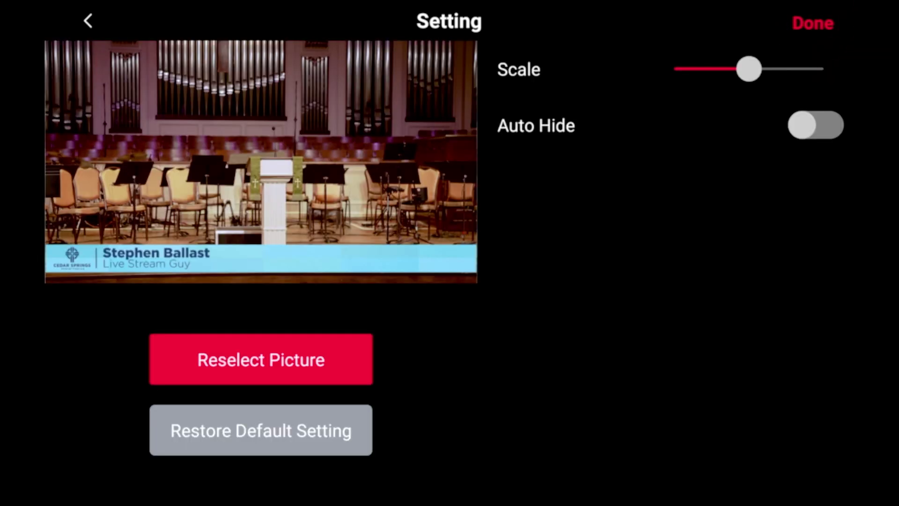
{"action": "left_click", "coordinate": [813, 23]}
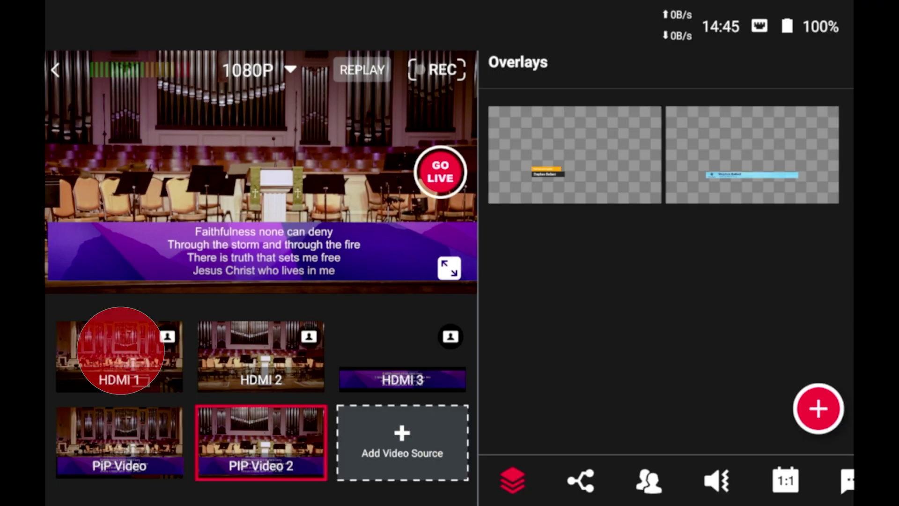
{"action": "left_click", "coordinate": [120, 356]}
{"action": "left_click", "coordinate": [752, 155]}
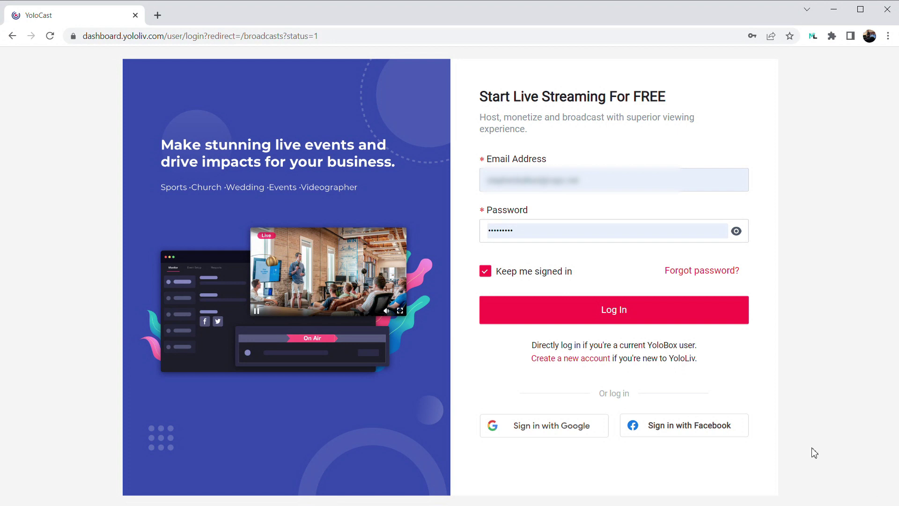
Switch to the YoloCast web dashboard in the browser, log in and open the Overlays Library
{"action": "left_click", "coordinate": [611, 317]}
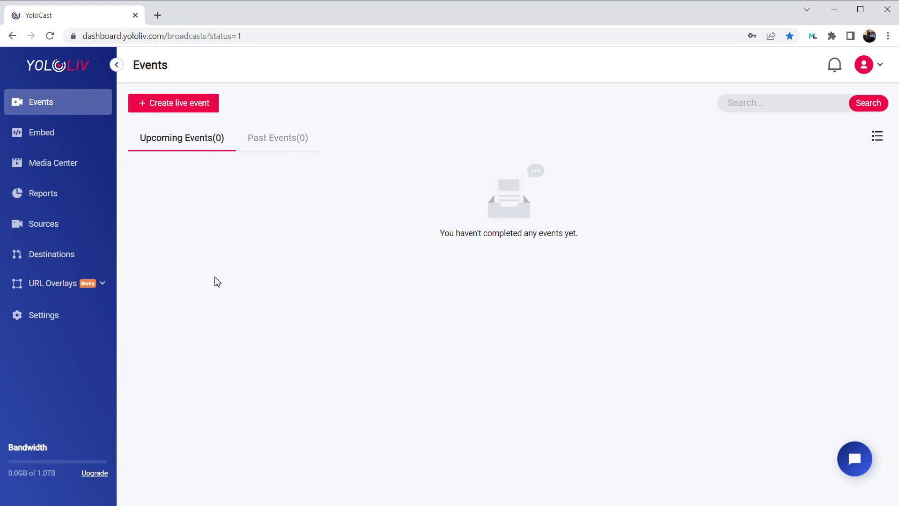
{"action": "left_click", "coordinate": [51, 286]}
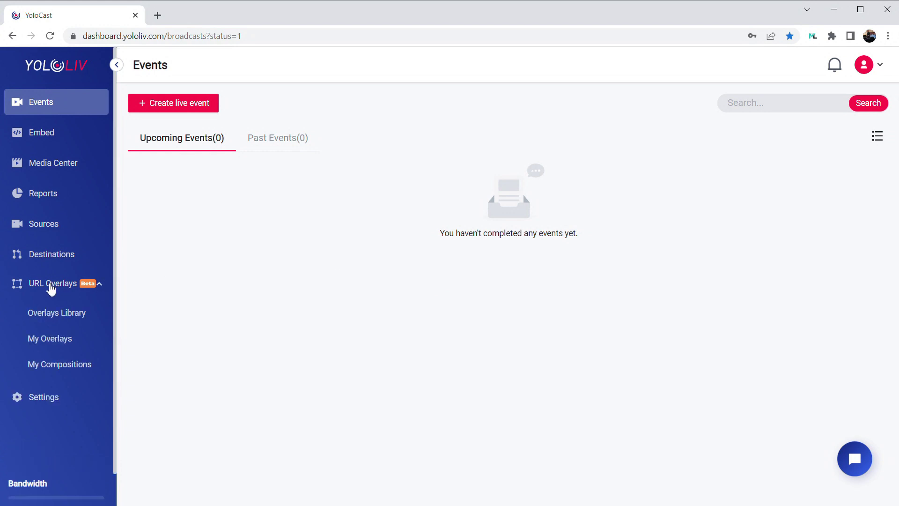
{"action": "left_click", "coordinate": [40, 320]}
Add the Lower | Part overlay from the library to My Overlays, keeping its default name
{"action": "scroll", "coordinate": [299, 327], "scroll_direction": "down", "scroll_amount": 5}
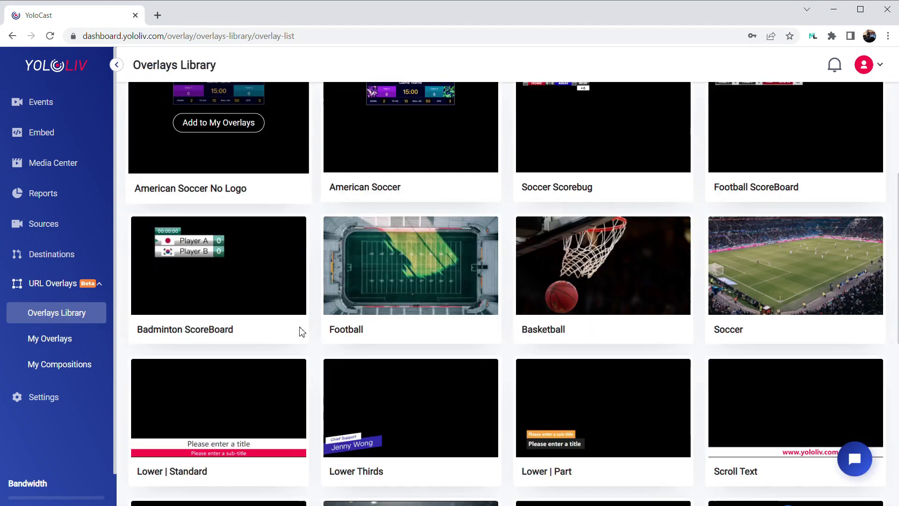
{"action": "scroll", "coordinate": [299, 327], "scroll_direction": "down", "scroll_amount": 3}
{"action": "left_click", "coordinate": [602, 282]}
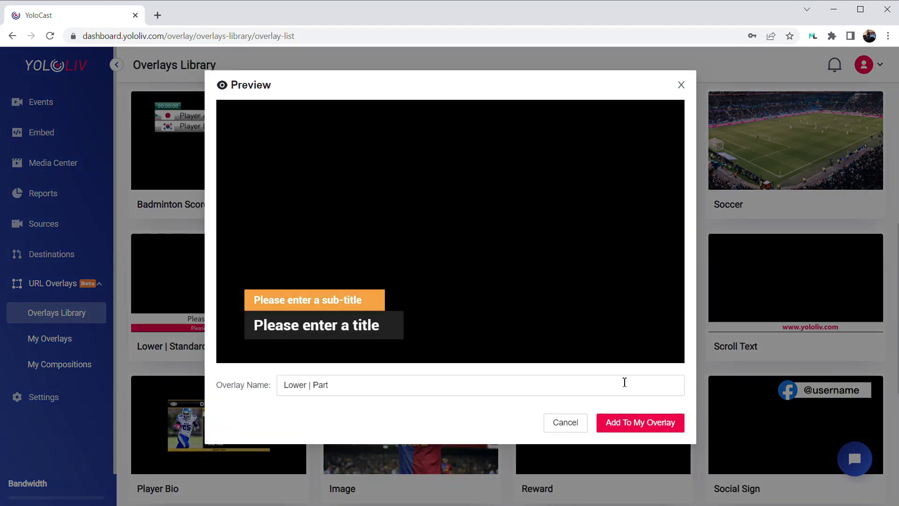
{"action": "left_click", "coordinate": [638, 427]}
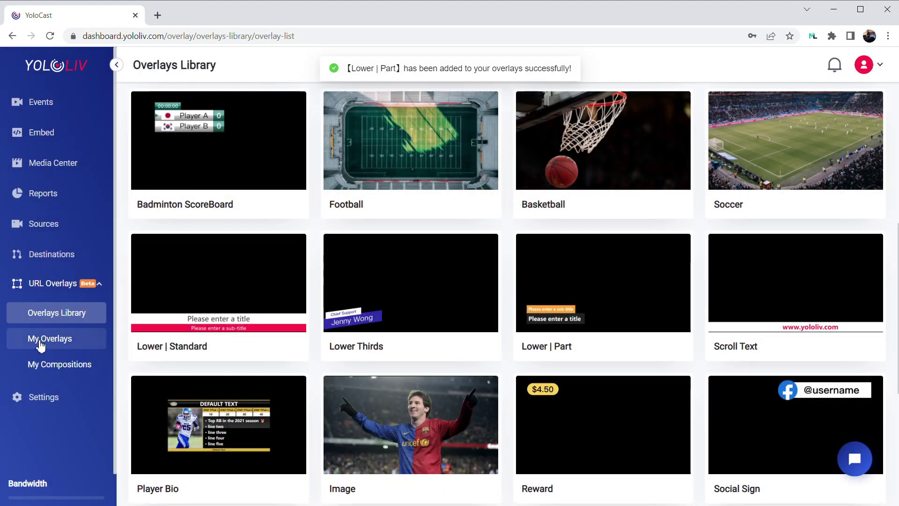
Open the control page of the Lower | Part overlay and set its title to the person's full name
{"action": "left_click", "coordinate": [41, 344]}
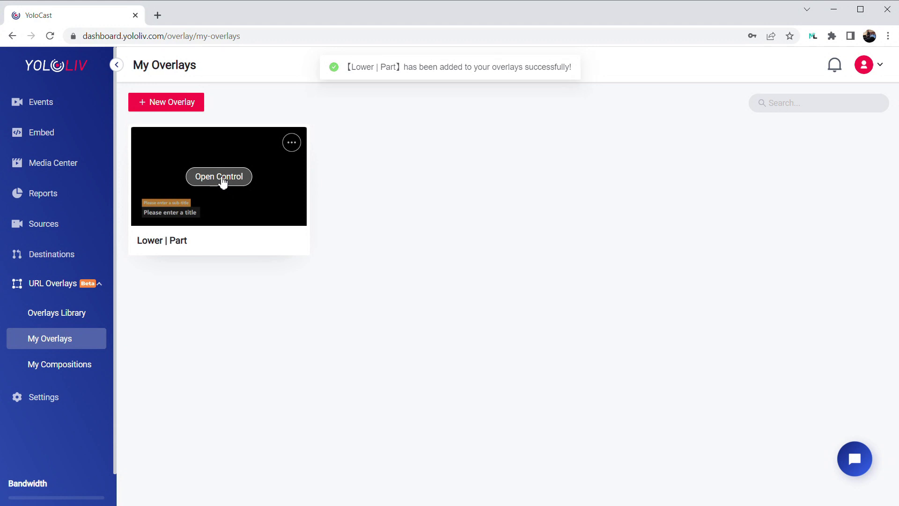
{"action": "left_click", "coordinate": [223, 182]}
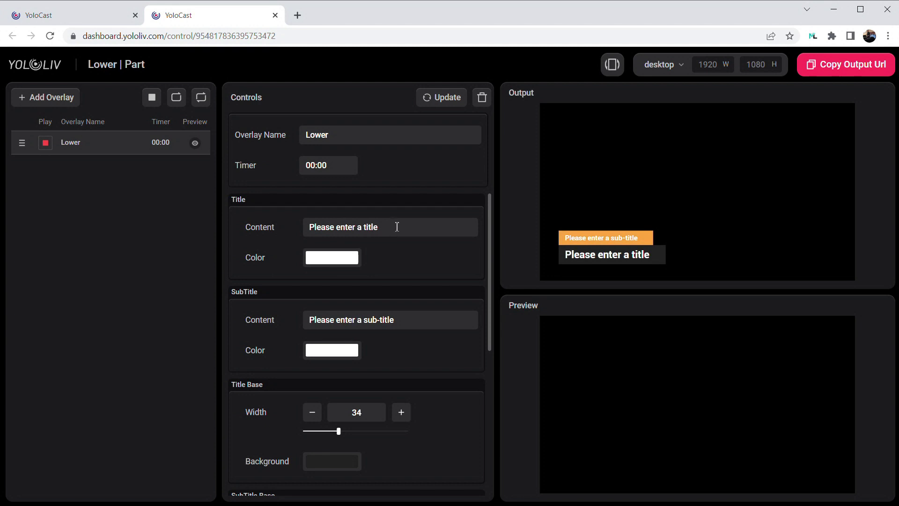
{"action": "left_click_drag", "start_coordinate": [397, 226], "coordinate": [262, 228]}
{"action": "type", "text": "Stephen Ballas"}
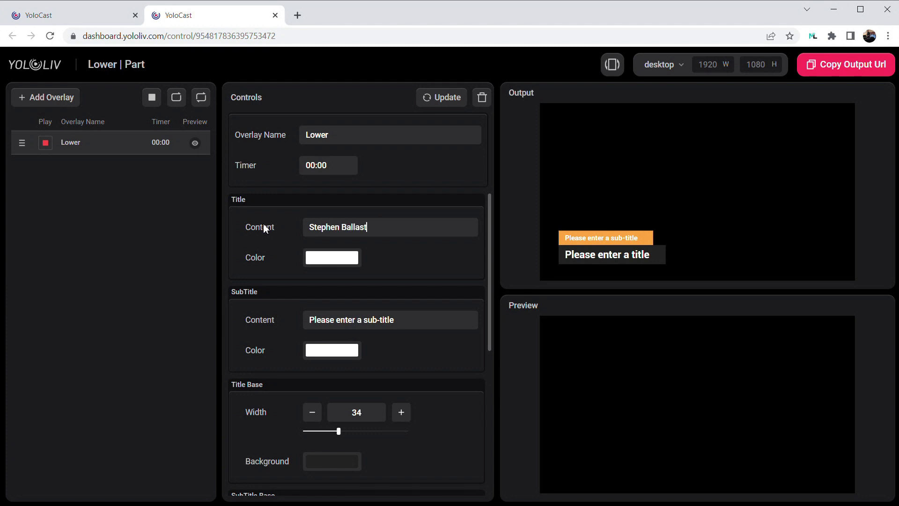
{"action": "type", "text": "t"}
Set the subtitle to "Live Streaming Guy" and update the overlay
{"action": "left_click_drag", "start_coordinate": [436, 320], "coordinate": [206, 321]}
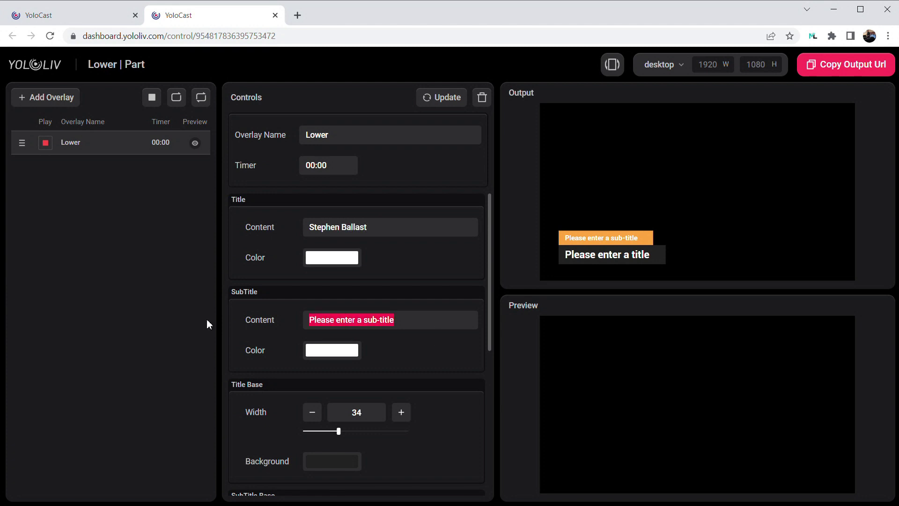
{"action": "type", "text": "Live Streaming Guy"}
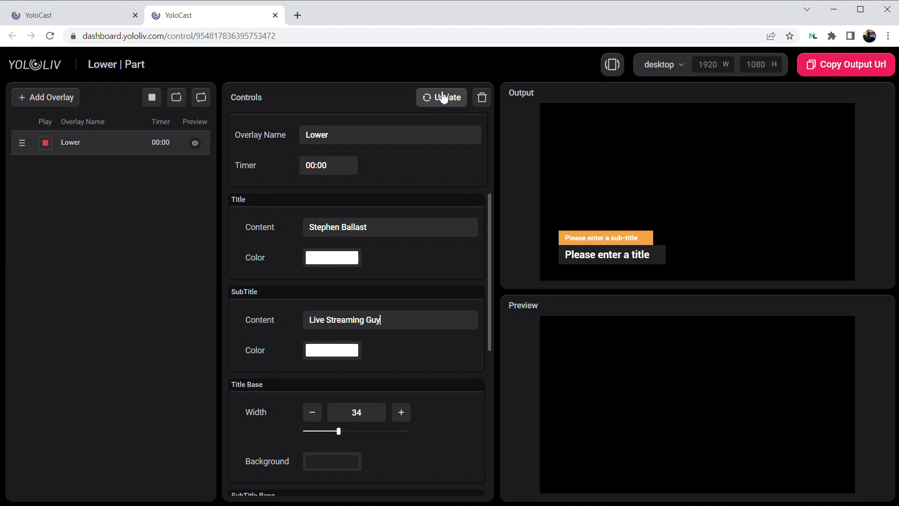
{"action": "left_click", "coordinate": [443, 97]}
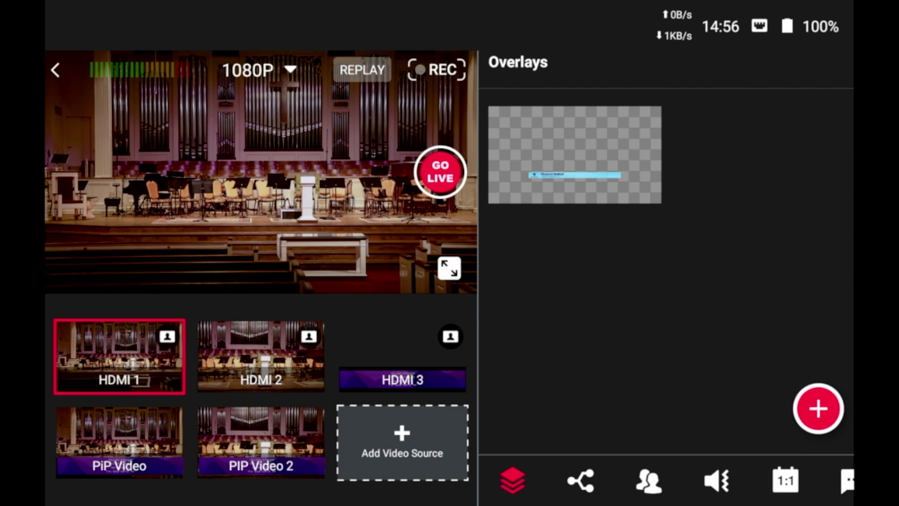
Switch to the YoloLiv device and add the Lower | Part overlay from YoloCast as a web URL overlay
{"action": "left_click", "coordinate": [818, 408]}
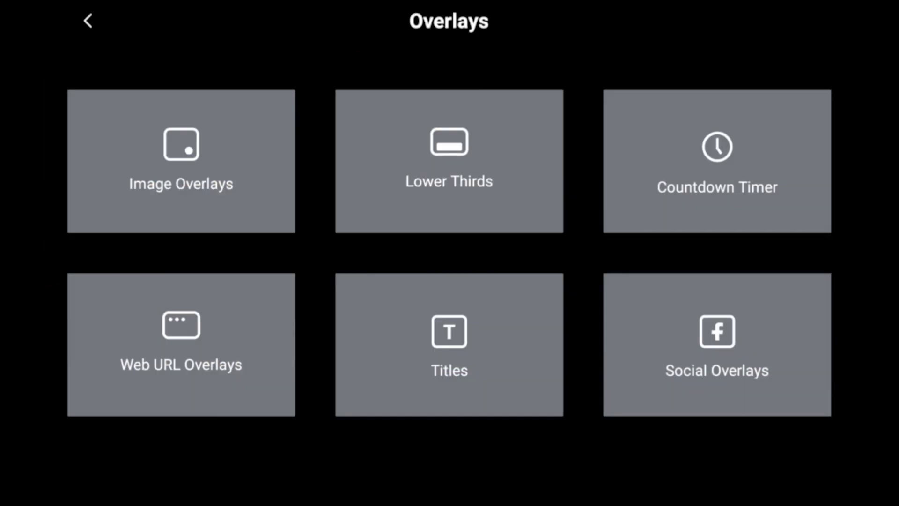
{"action": "left_click", "coordinate": [183, 347]}
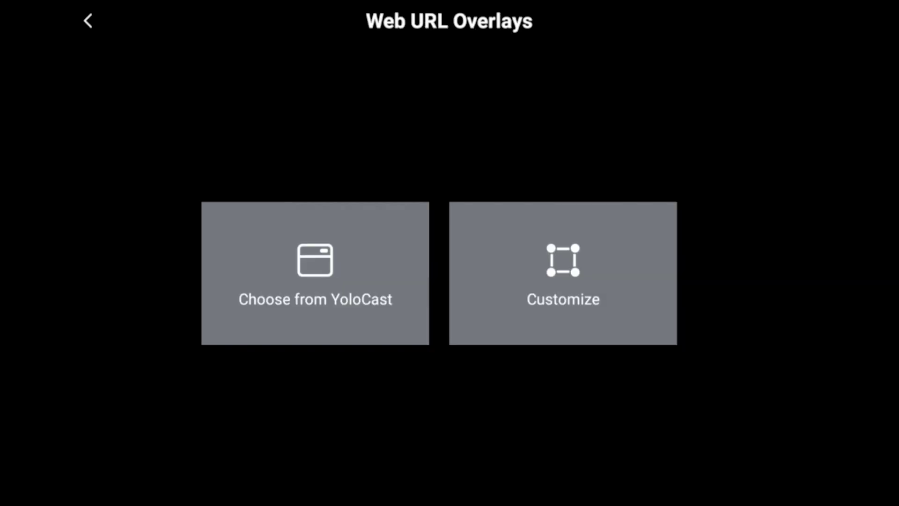
{"action": "left_click", "coordinate": [310, 266]}
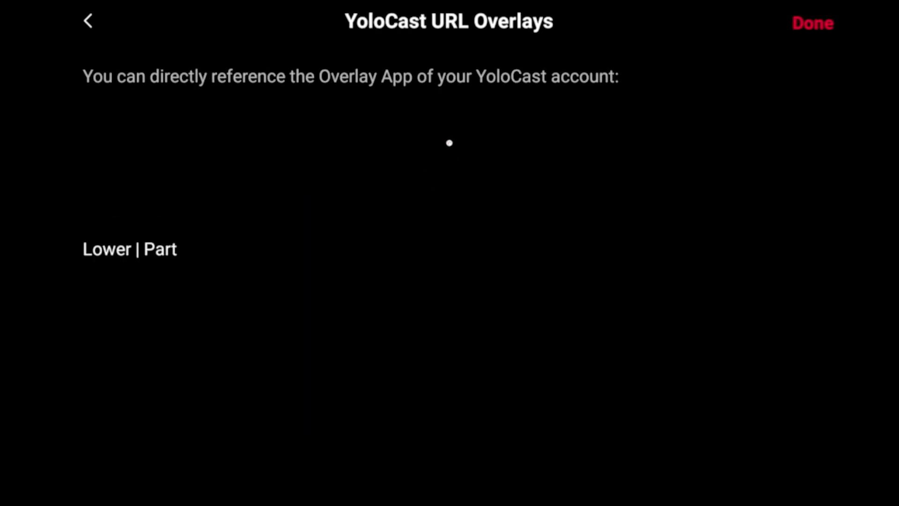
{"action": "left_click", "coordinate": [132, 205]}
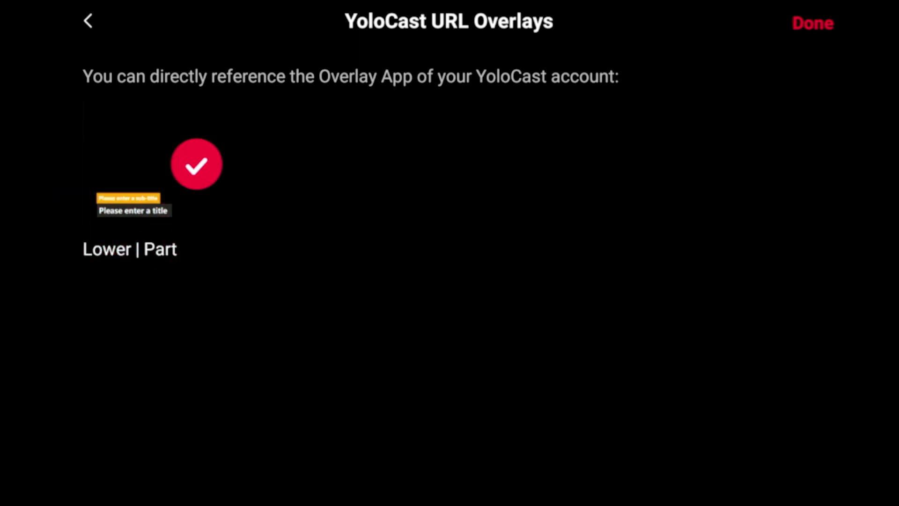
{"action": "left_click", "coordinate": [812, 23]}
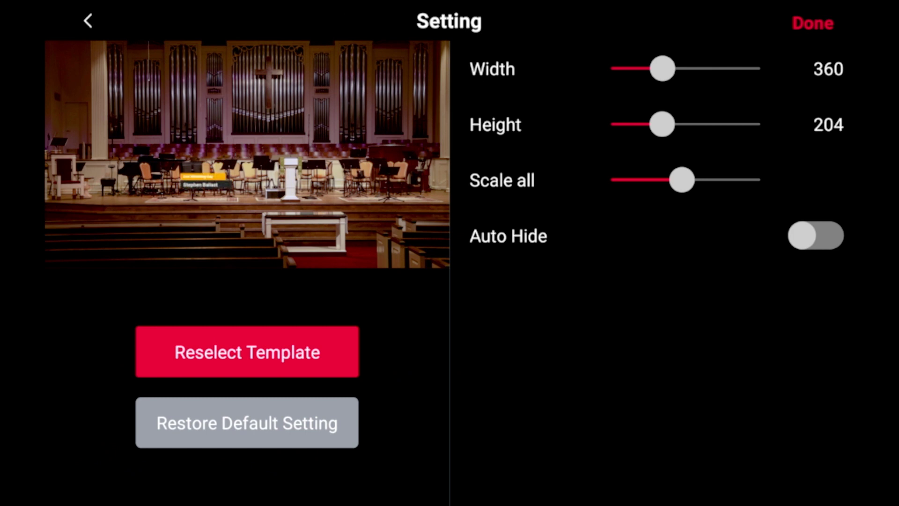
Set the web overlay's width and height to their maximum, save the settings and show the overlay over HDMI 1
{"action": "left_click_drag", "start_coordinate": [662, 68], "coordinate": [760, 68]}
{"action": "left_click_drag", "start_coordinate": [662, 124], "coordinate": [761, 124]}
{"action": "left_click", "coordinate": [813, 22]}
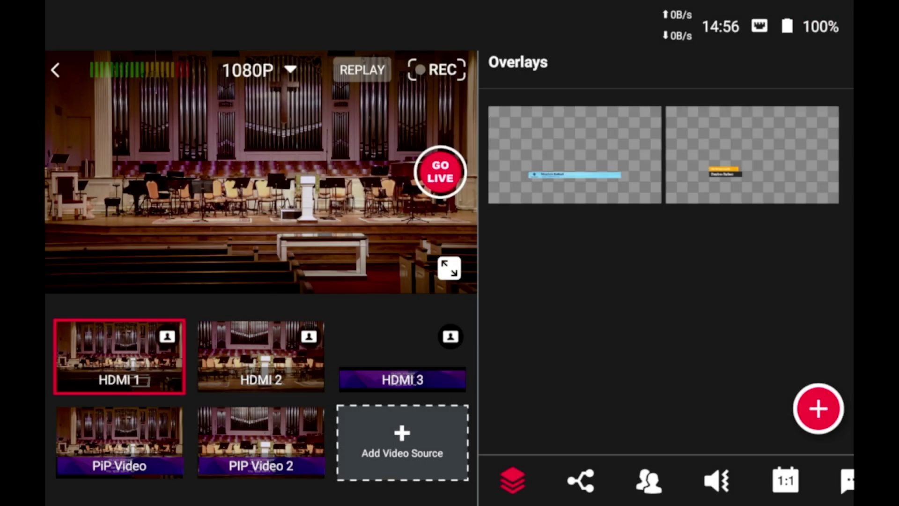
{"action": "left_click", "coordinate": [754, 157]}
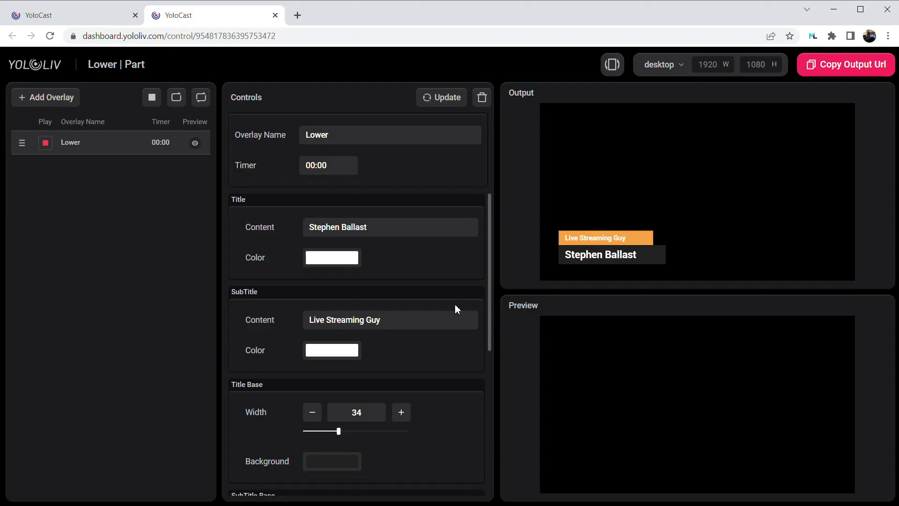
Switch to the YoloCast control page, add the Lower Thirds overlay from the library and play it in the output
{"action": "left_click", "coordinate": [49, 99]}
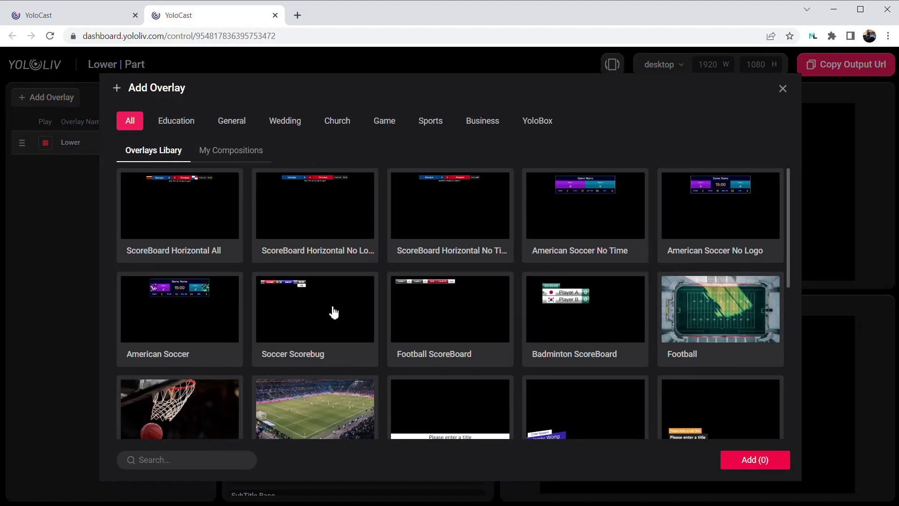
{"action": "scroll", "coordinate": [410, 324], "scroll_direction": "down", "scroll_amount": 2}
{"action": "scroll", "coordinate": [410, 324], "scroll_direction": "down", "scroll_amount": 1}
{"action": "left_click", "coordinate": [550, 253]}
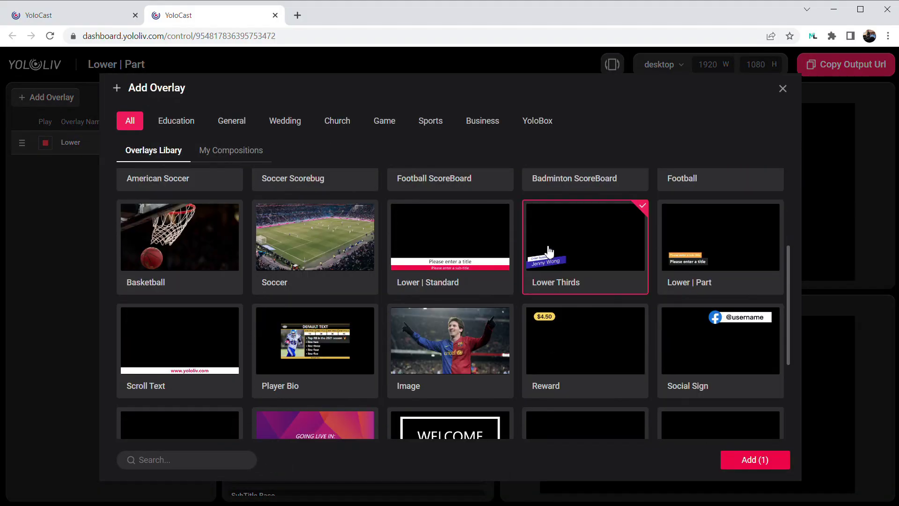
{"action": "left_click", "coordinate": [749, 459]}
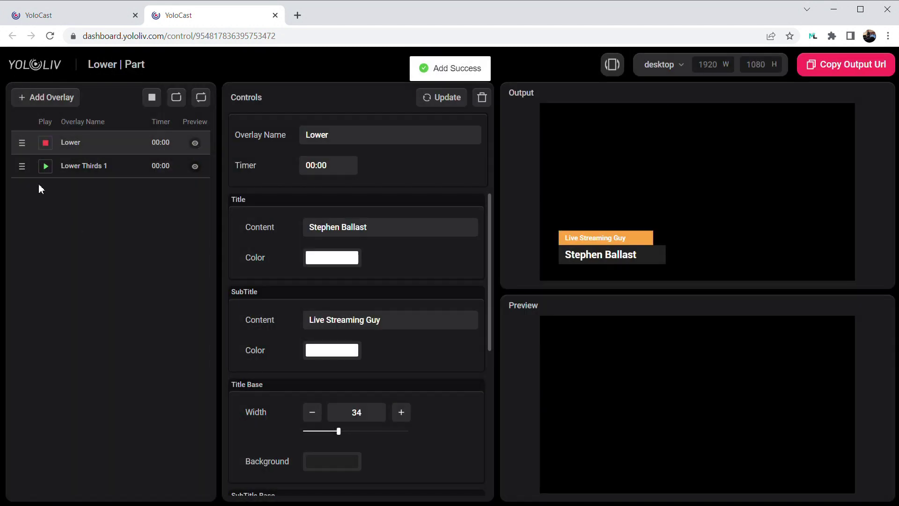
{"action": "left_click", "coordinate": [45, 166]}
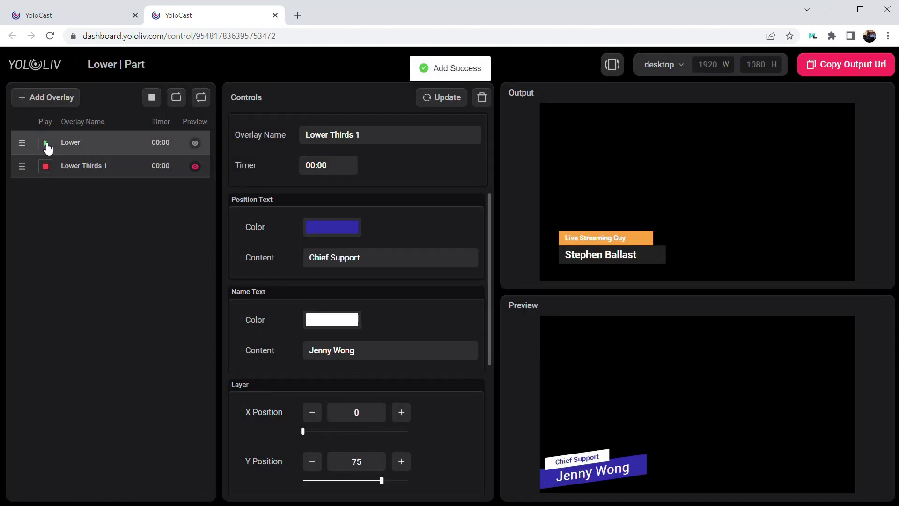
{"action": "left_click", "coordinate": [46, 167]}
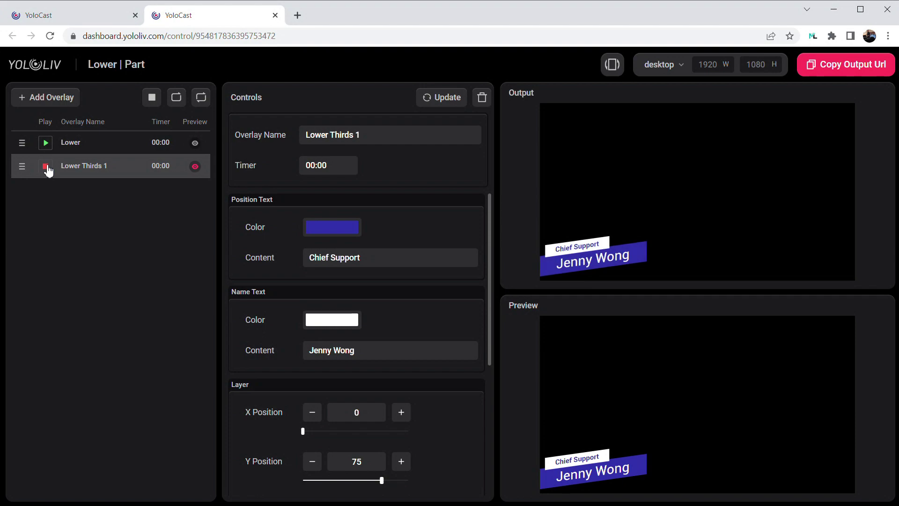